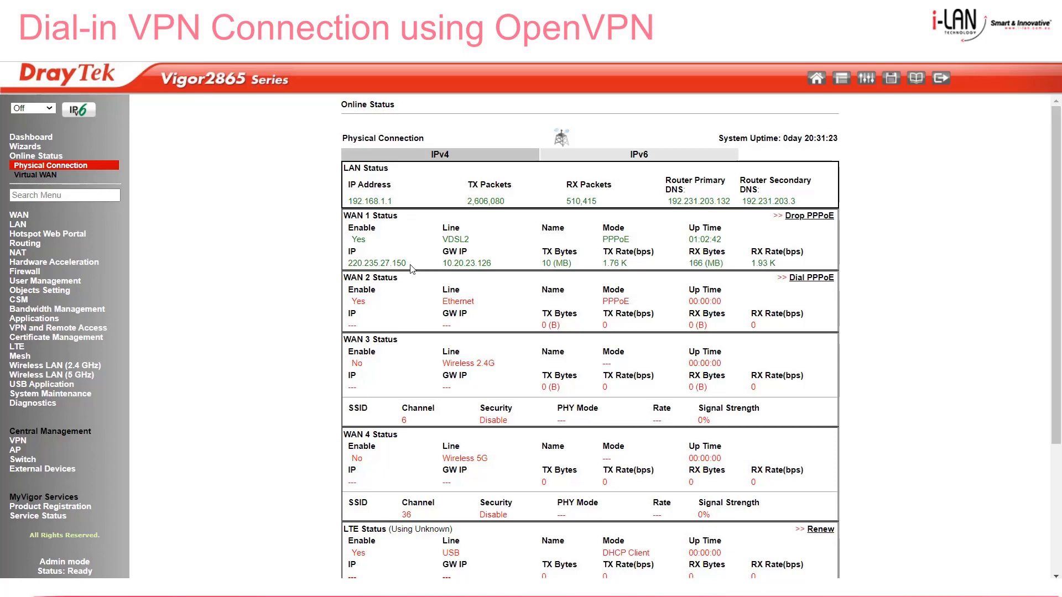
{"action": "left_click_drag", "start_coordinate": [411, 268], "coordinate": [337, 268]}
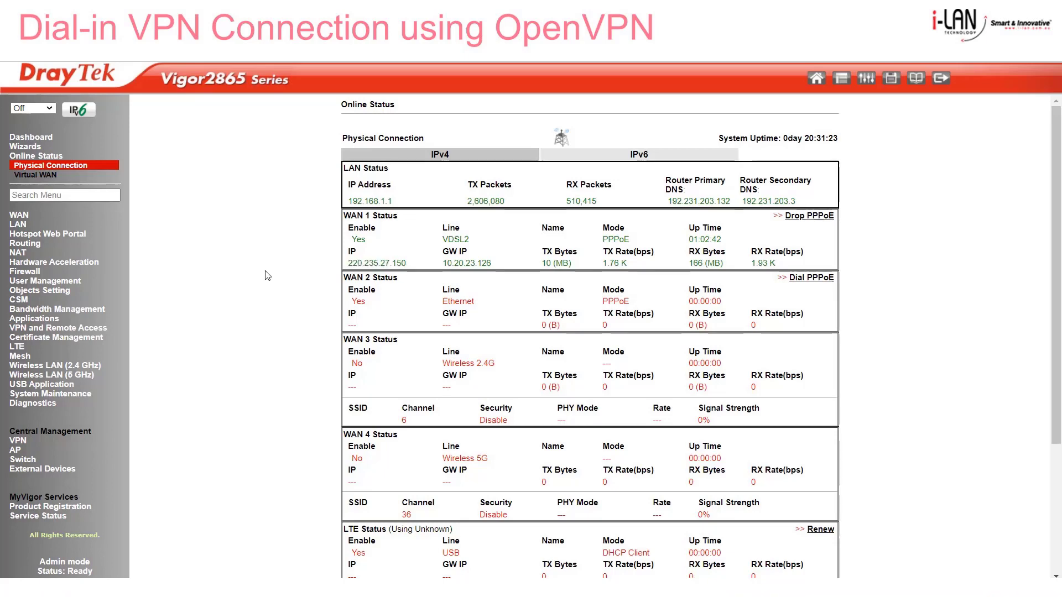
{"action": "left_click", "coordinate": [25, 328]}
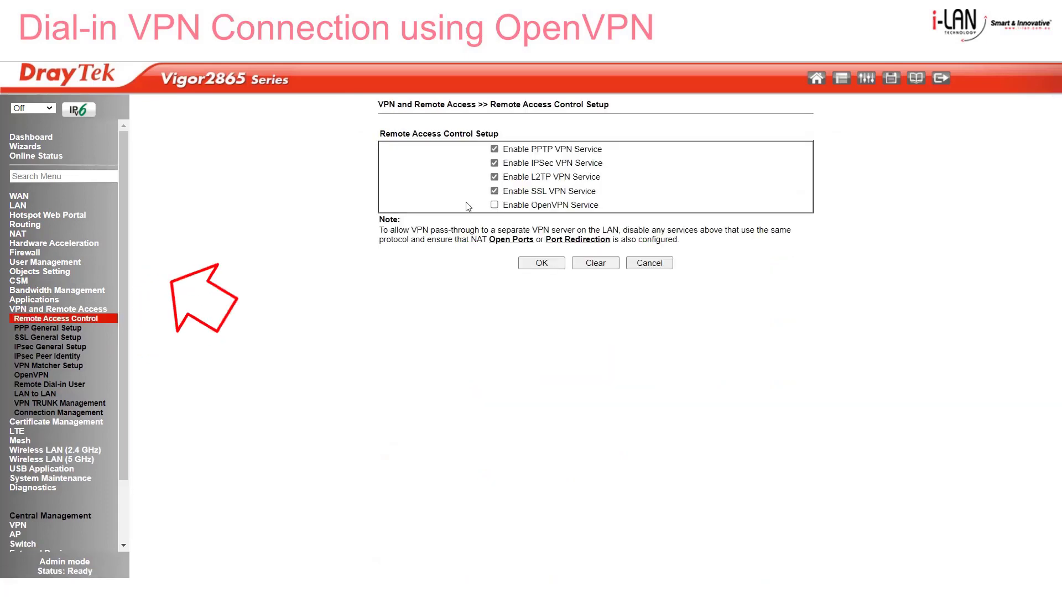
{"action": "left_click", "coordinate": [495, 149]}
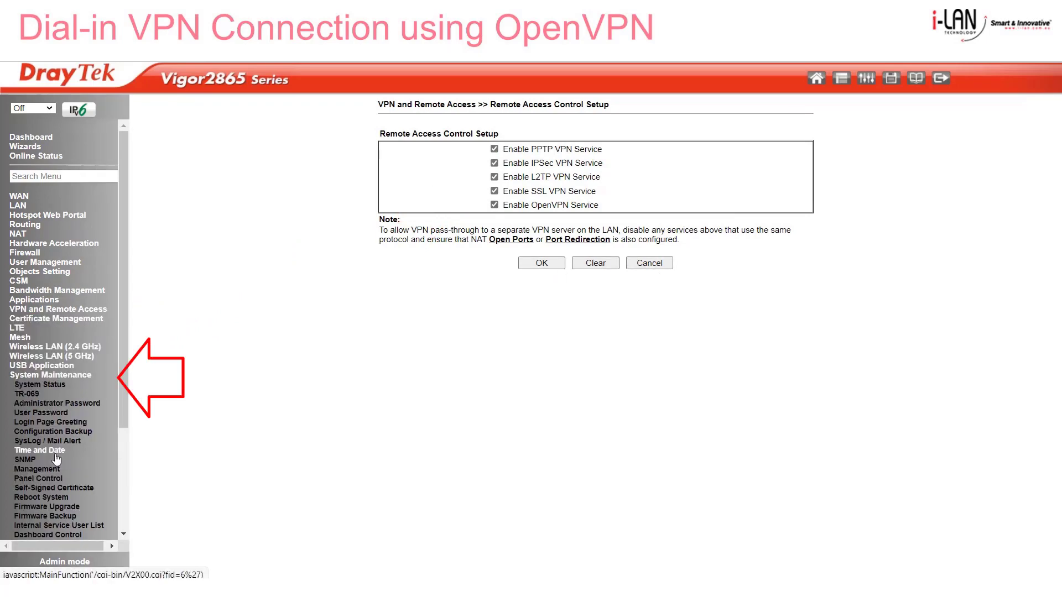
{"action": "left_click", "coordinate": [55, 452]}
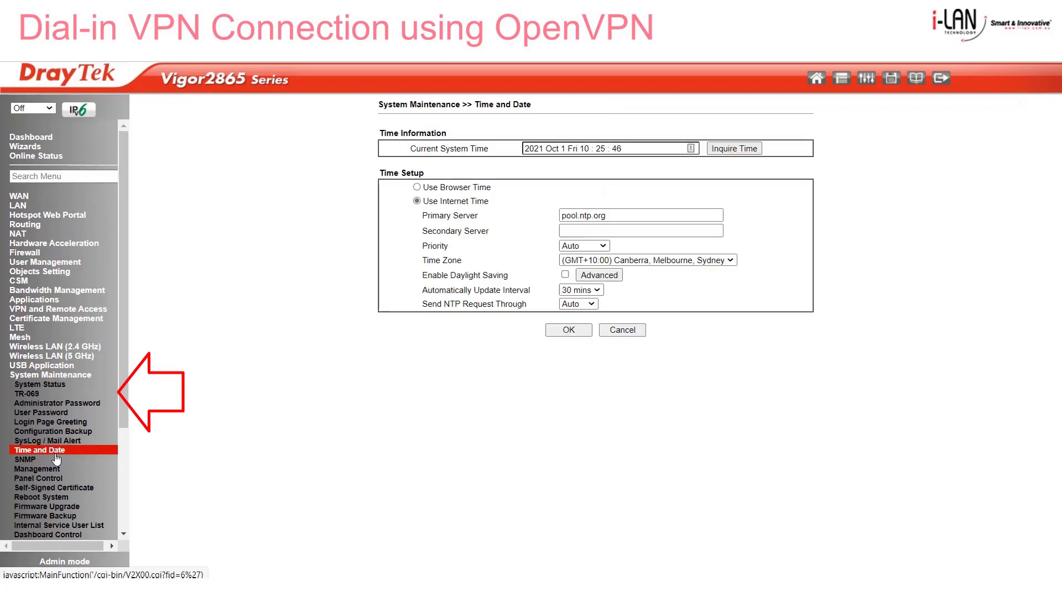
{"action": "left_click", "coordinate": [648, 146]}
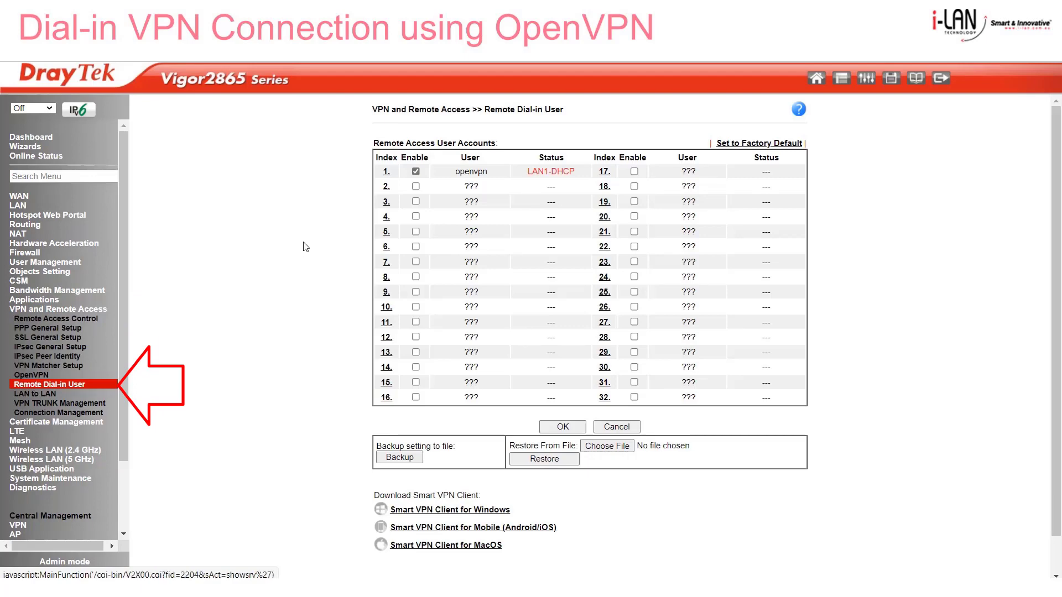
Step: Confirm the index 1 openvpn account allows OpenVPN Tunnel with idle timeout 0, then return to the list
{"action": "left_click", "coordinate": [387, 172]}
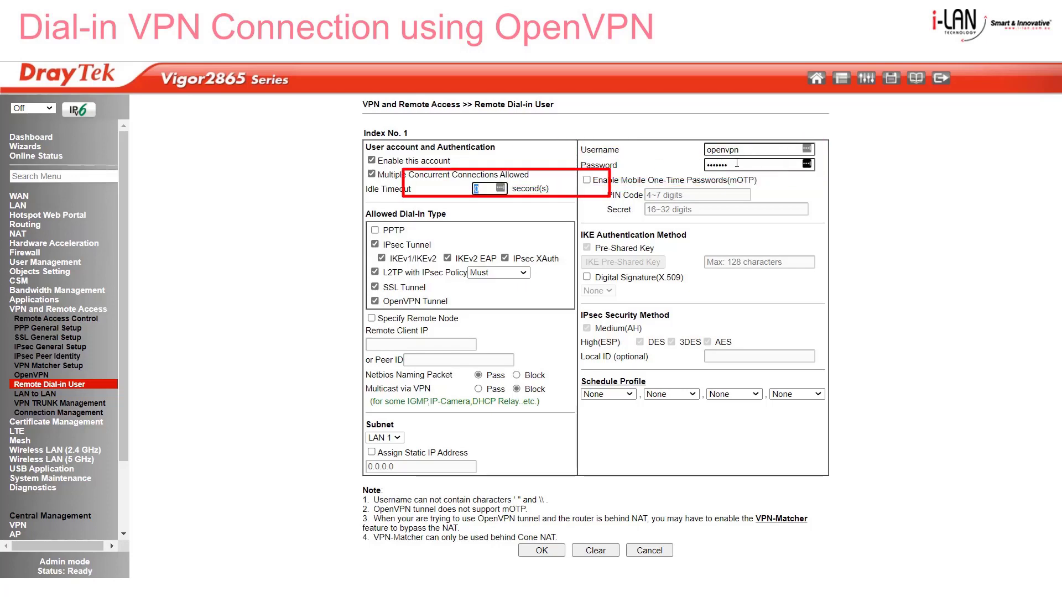
{"action": "left_click", "coordinate": [450, 161]}
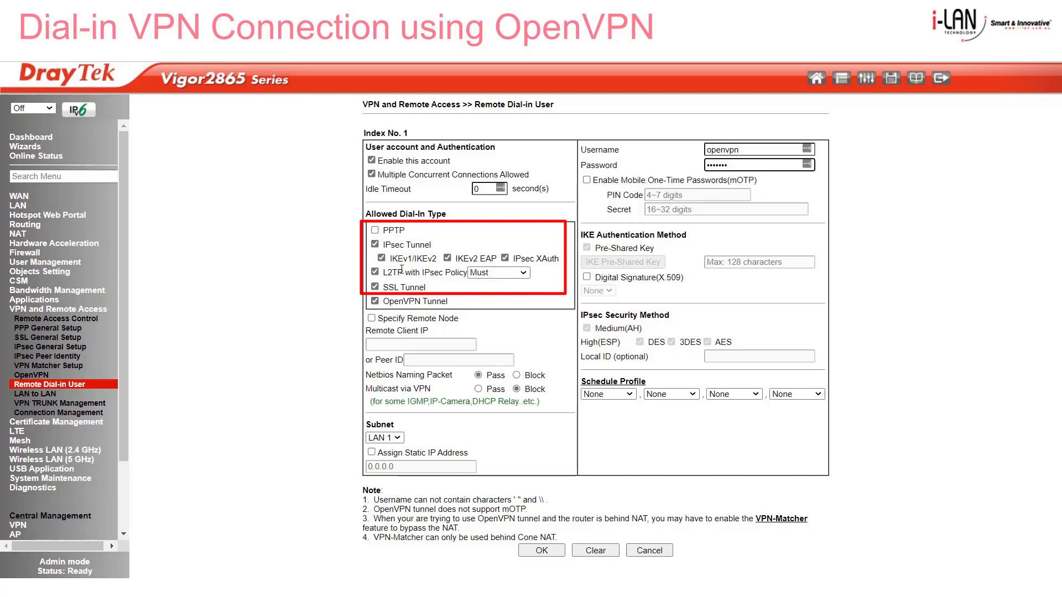
{"action": "left_click", "coordinate": [542, 551]}
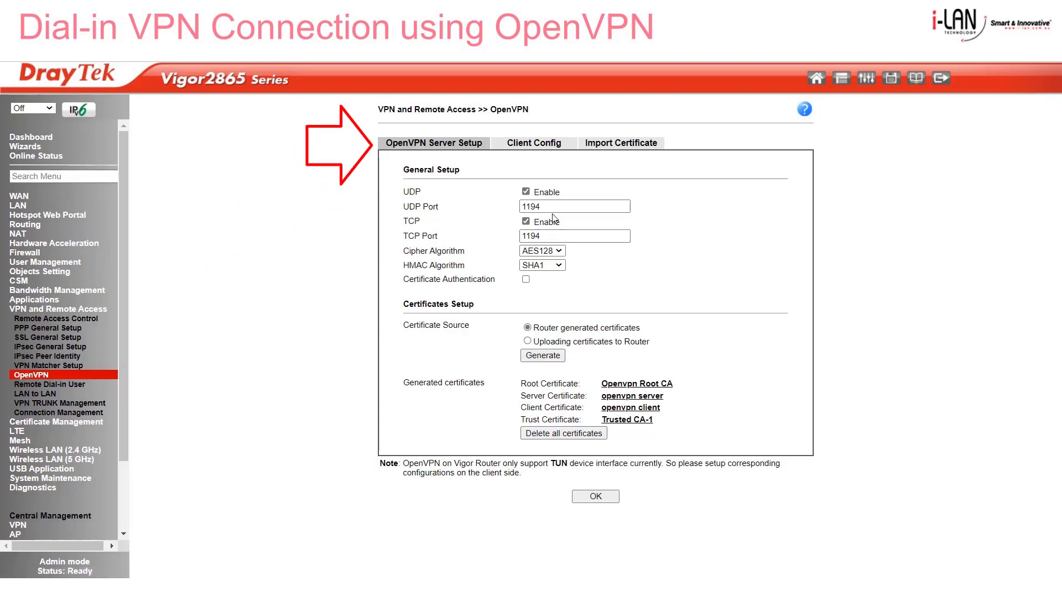
{"action": "left_click_drag", "start_coordinate": [553, 208], "coordinate": [519, 213]}
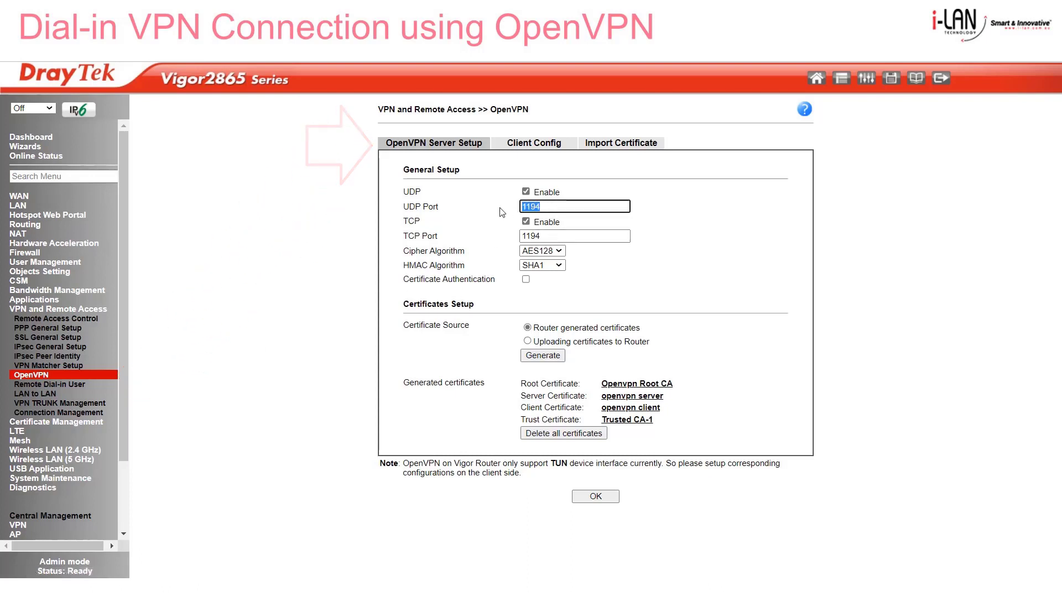
{"action": "left_click", "coordinate": [571, 229]}
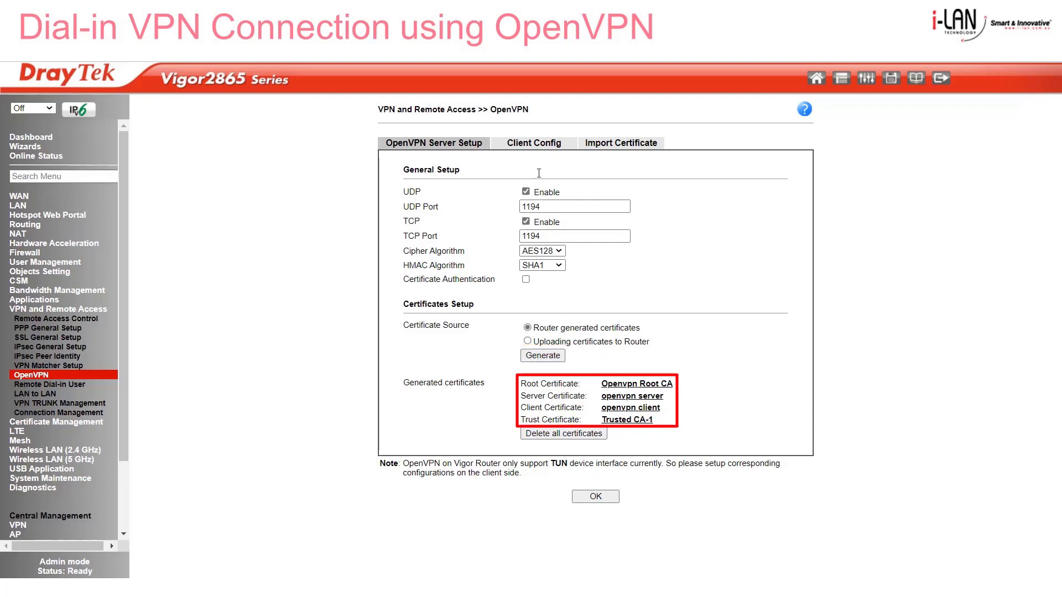
Step: In Client Config, enable Default Gateway, keep UDP Ping exit at 60, and export as open4.ovpn
{"action": "left_click", "coordinate": [543, 142]}
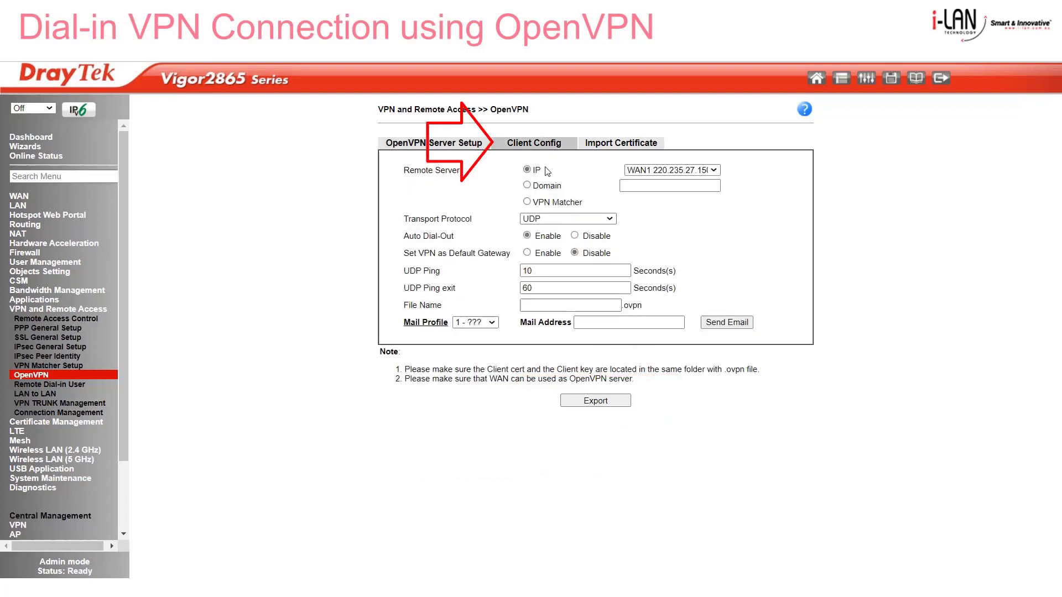
{"action": "left_click", "coordinate": [527, 253]}
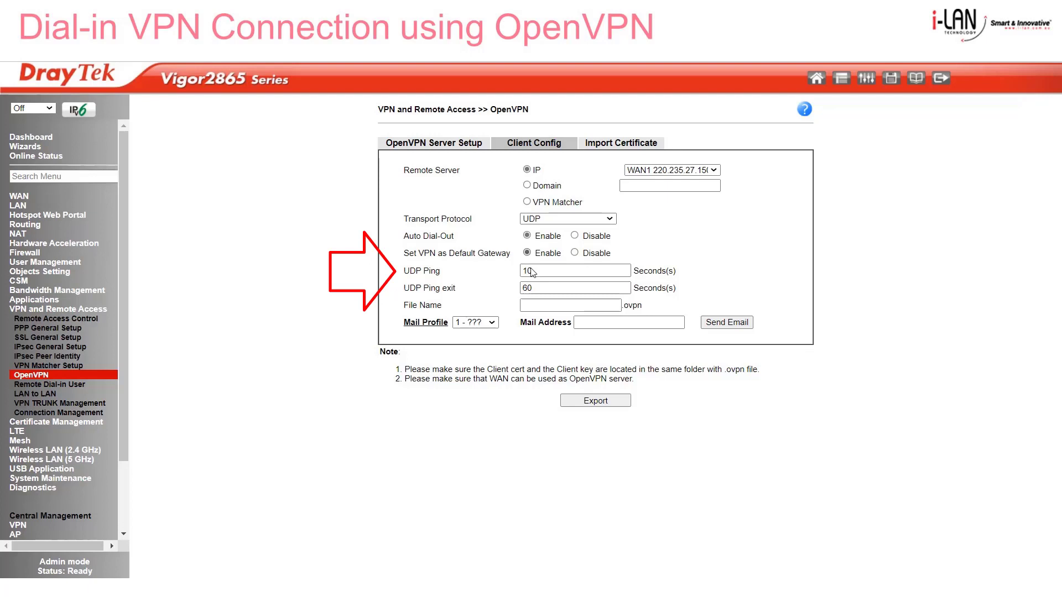
{"action": "left_click", "coordinate": [535, 288]}
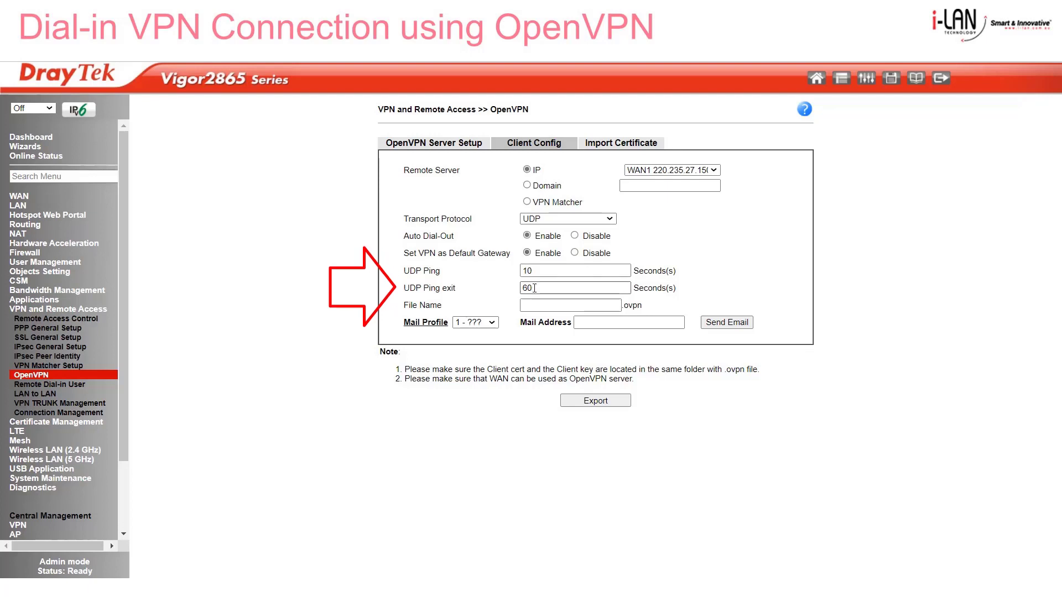
{"action": "left_click_drag", "start_coordinate": [535, 288], "coordinate": [514, 292]}
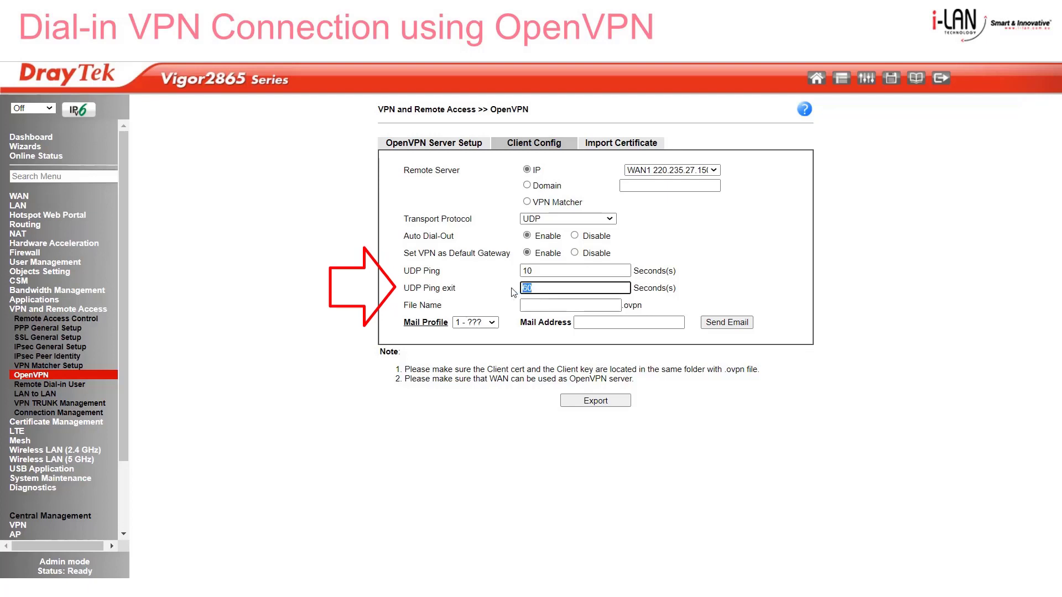
{"action": "left_click", "coordinate": [541, 305]}
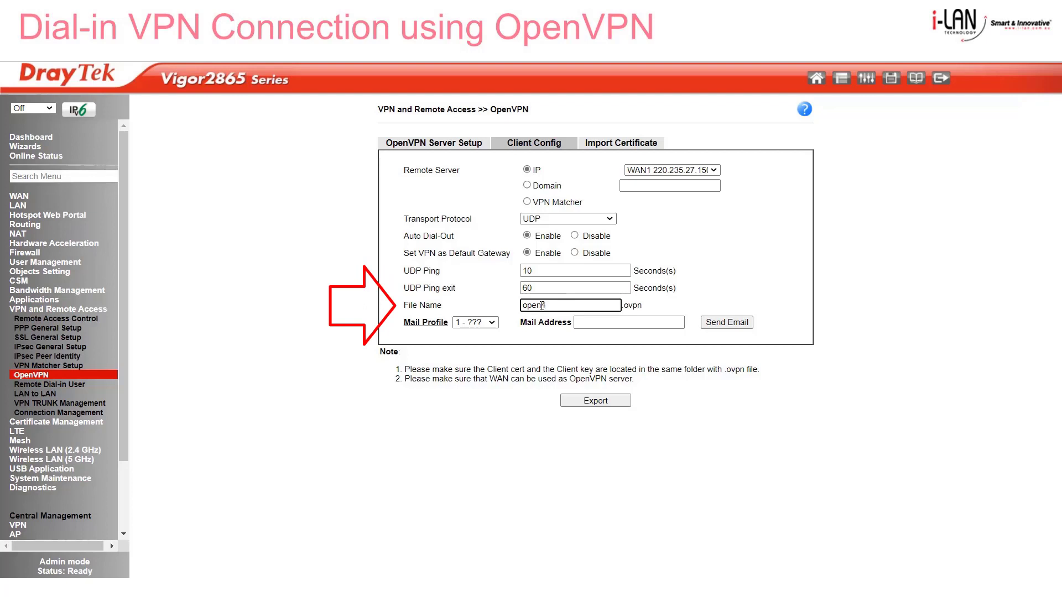
{"action": "left_click", "coordinate": [612, 401]}
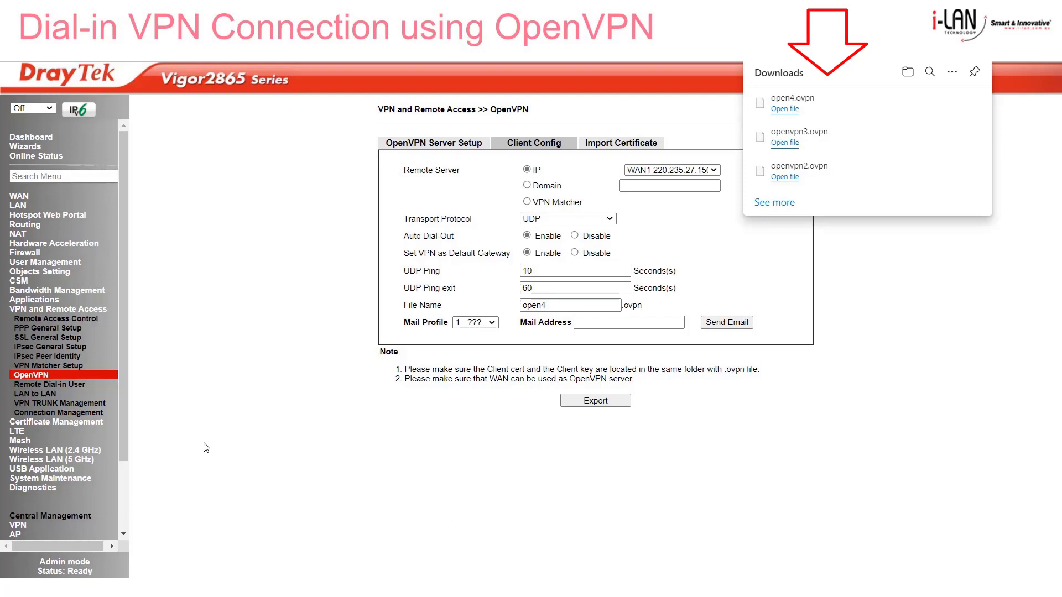
Step: In SSL General Setup, leave 'openvpn server' selected in the Server Certificate dropdown
{"action": "left_click", "coordinate": [53, 339]}
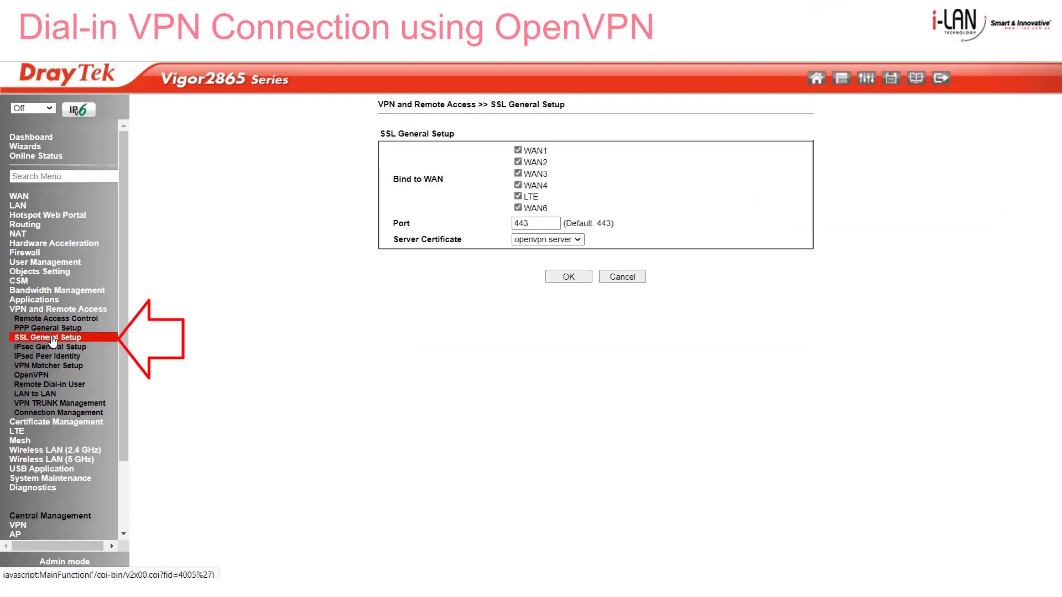
{"action": "left_click", "coordinate": [577, 241]}
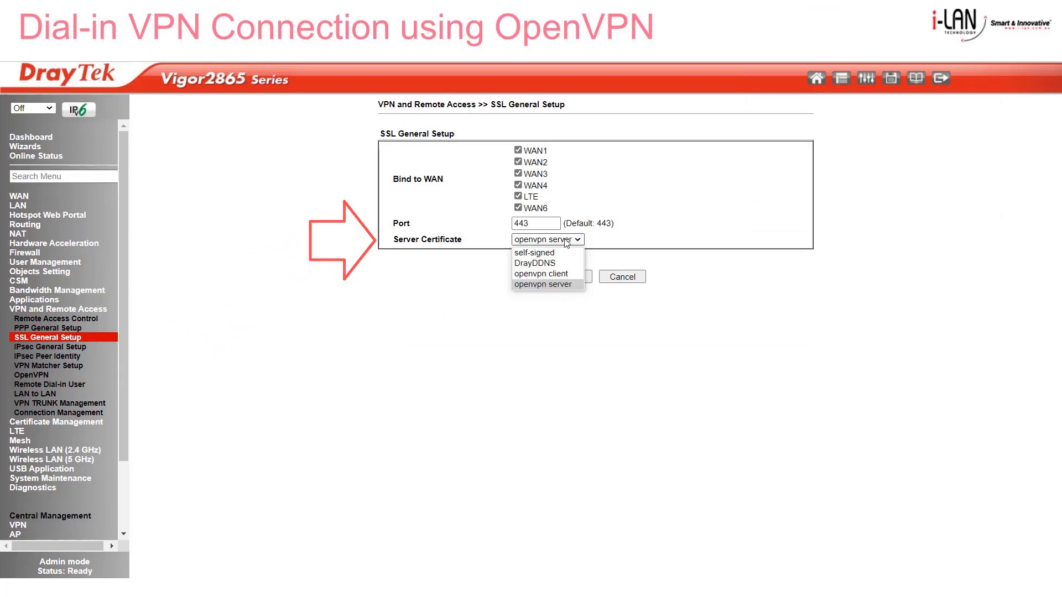
{"action": "left_click", "coordinate": [567, 243]}
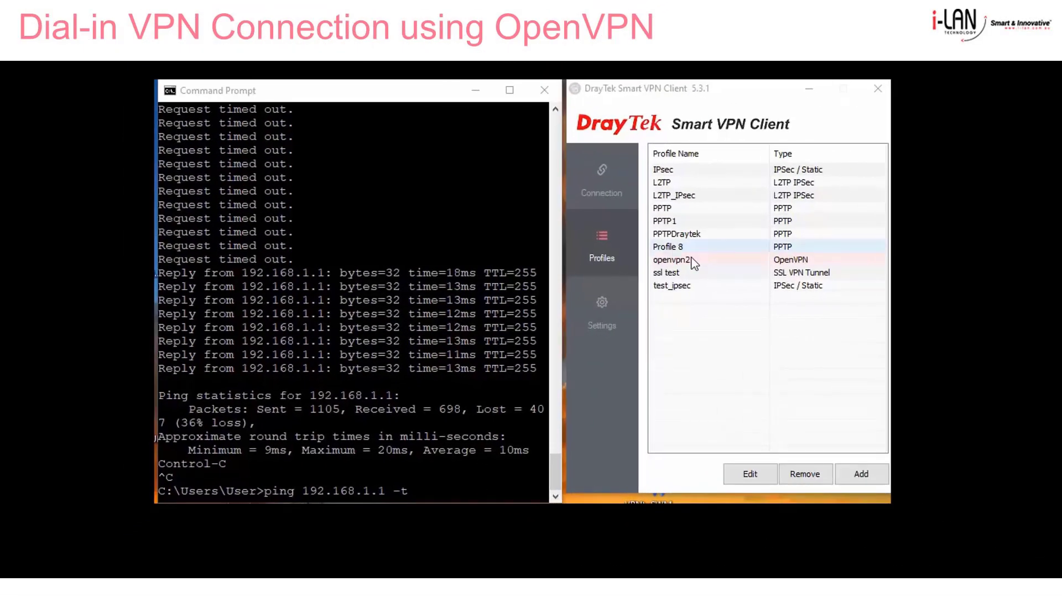
Step: Open the openvpn2 profile for editing and clear its server address
{"action": "left_click", "coordinate": [688, 262]}
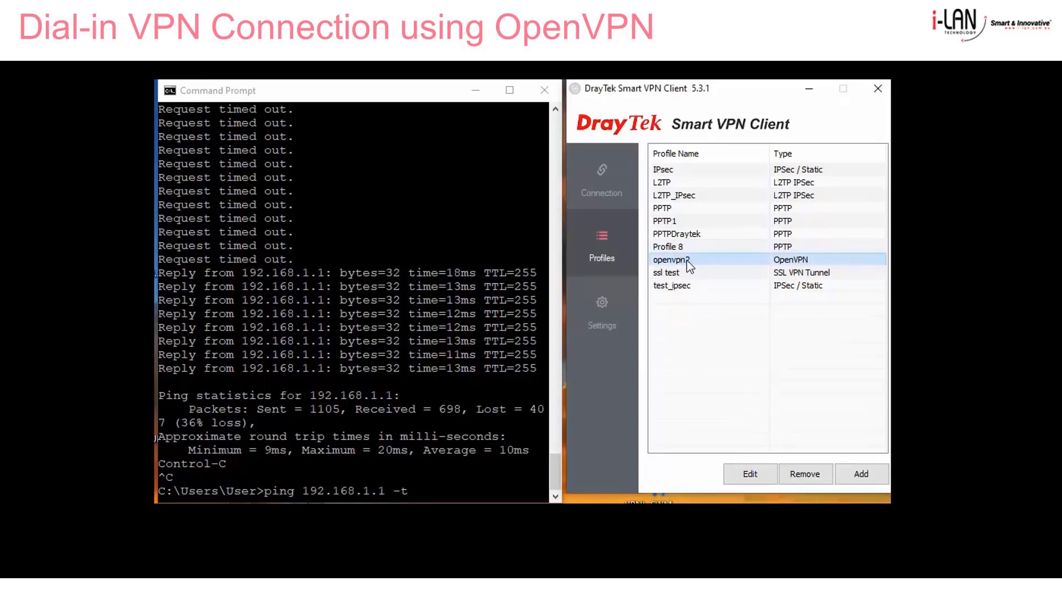
{"action": "double_click", "coordinate": [686, 260]}
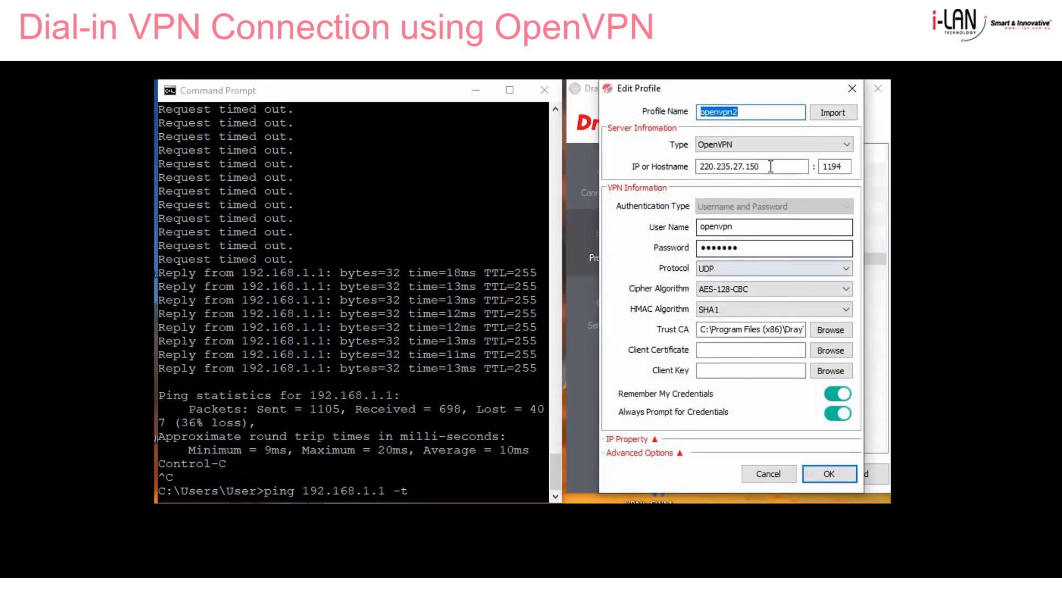
{"action": "left_click", "coordinate": [772, 117]}
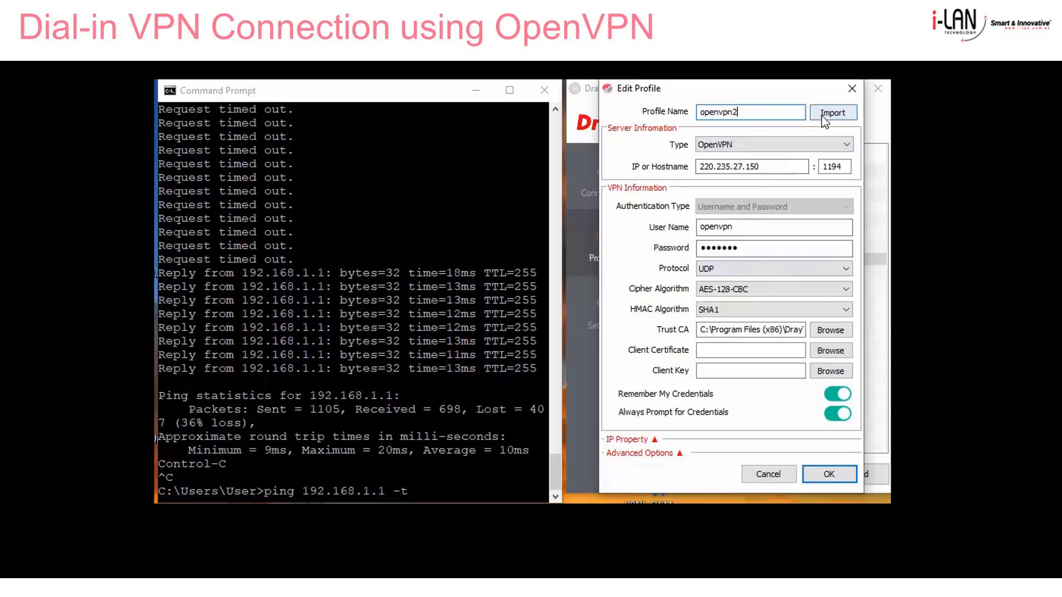
{"action": "left_click_drag", "start_coordinate": [791, 167], "coordinate": [705, 167]}
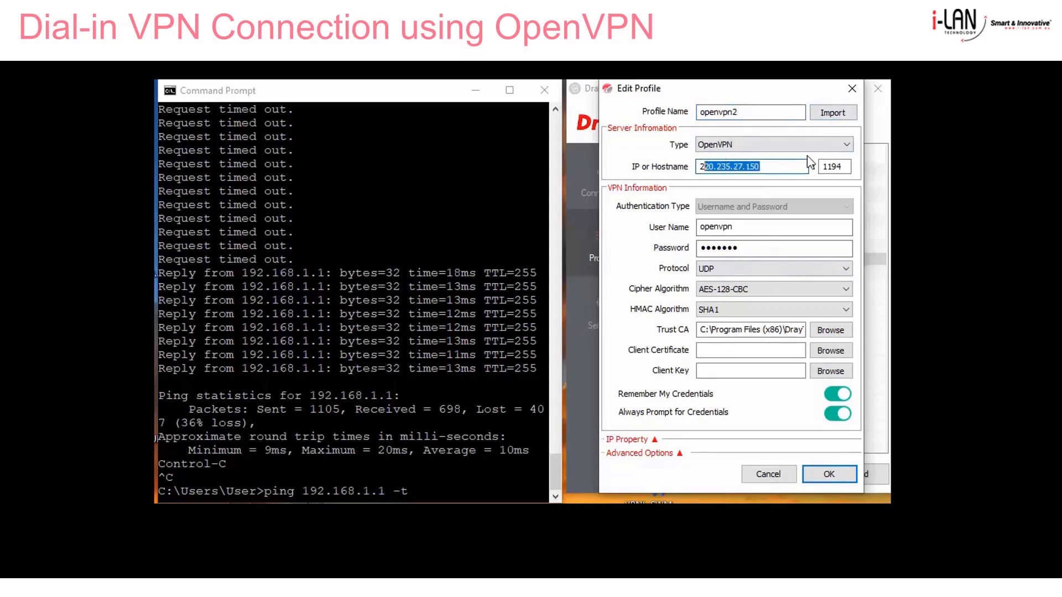
{"action": "key", "text": "BackSpace"}
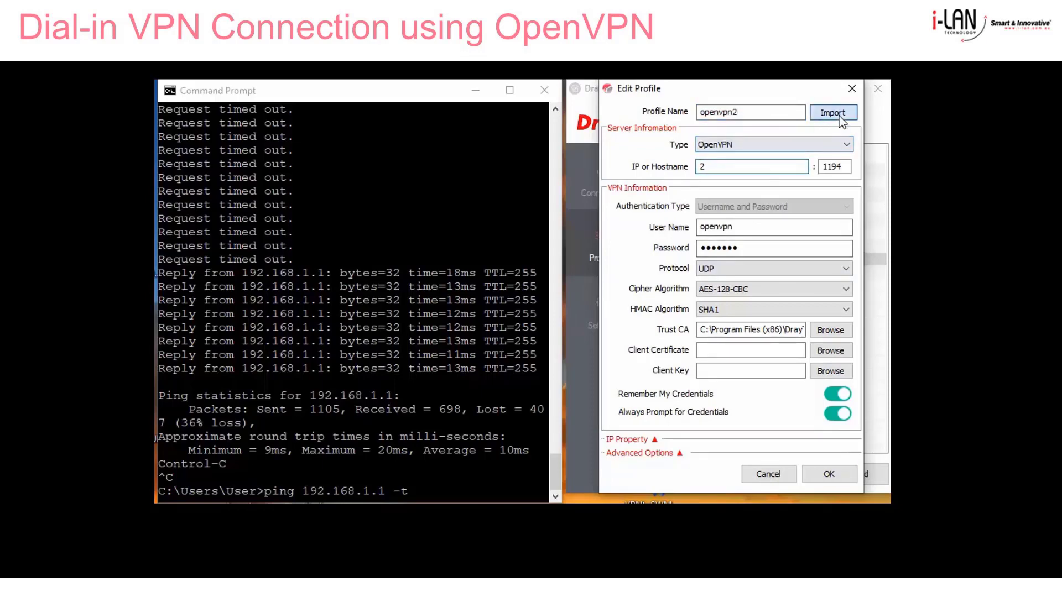
Step: Import settings from Documents > 1-openvpn > openvpn2.ovpn into the profile
{"action": "left_click", "coordinate": [839, 114]}
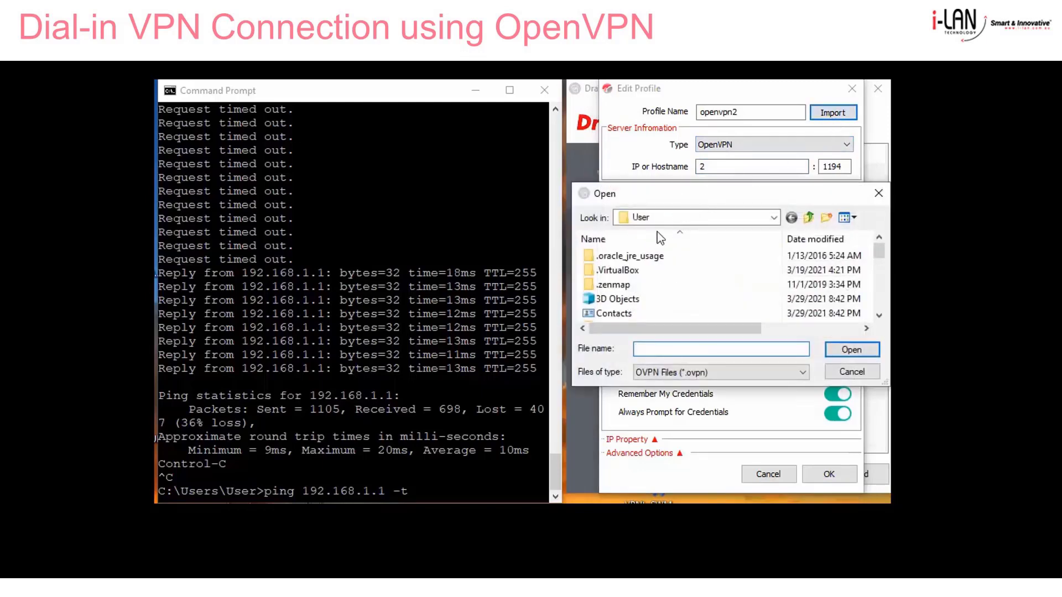
{"action": "scroll", "coordinate": [624, 295], "scroll_direction": "down", "scroll_amount": 1}
{"action": "double_click", "coordinate": [624, 299]}
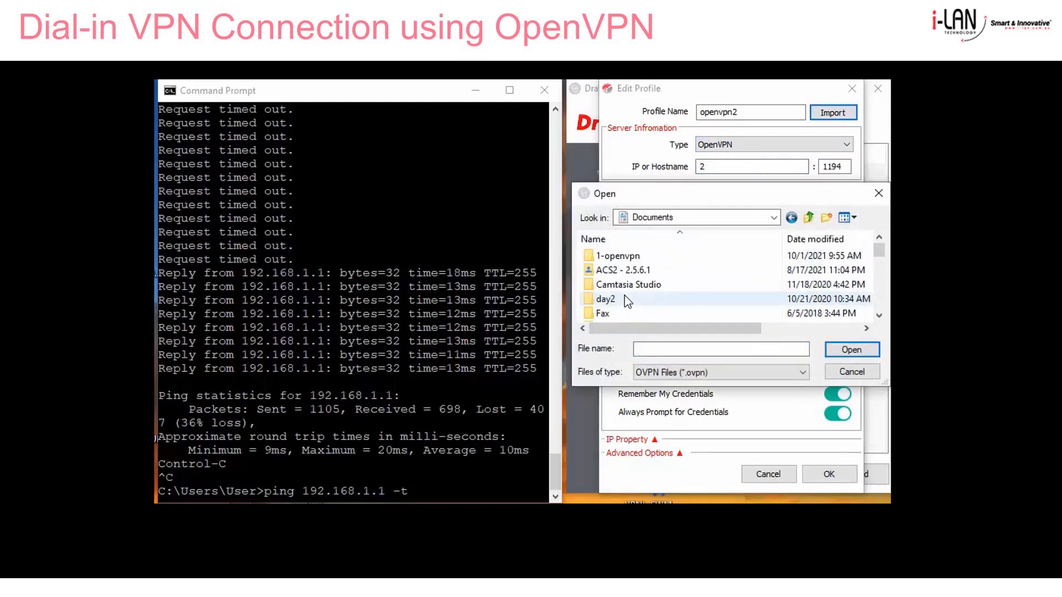
{"action": "double_click", "coordinate": [622, 256]}
{"action": "left_click", "coordinate": [630, 299]}
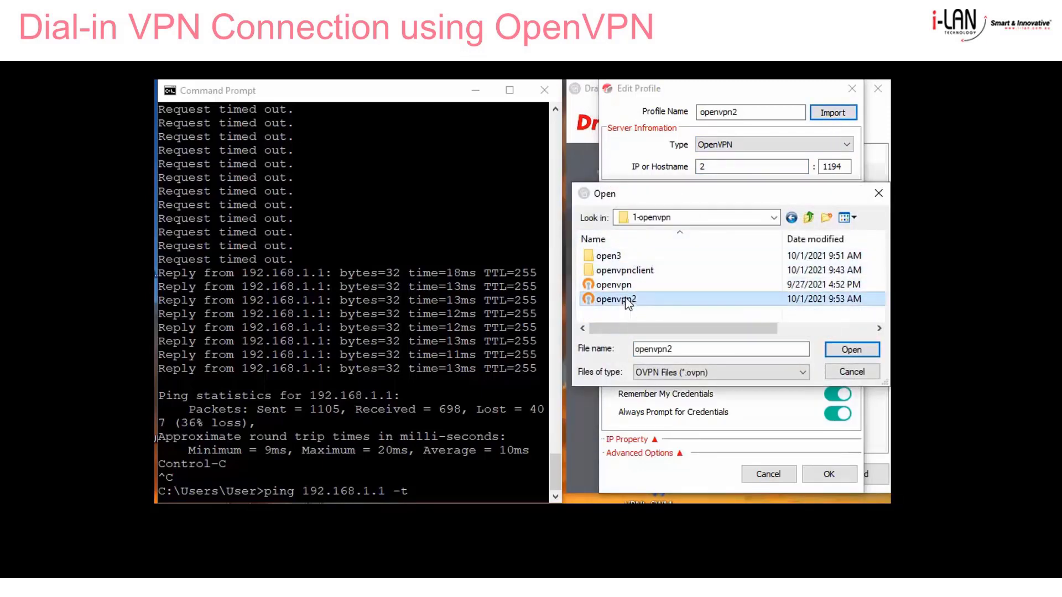
{"action": "left_click", "coordinate": [850, 353]}
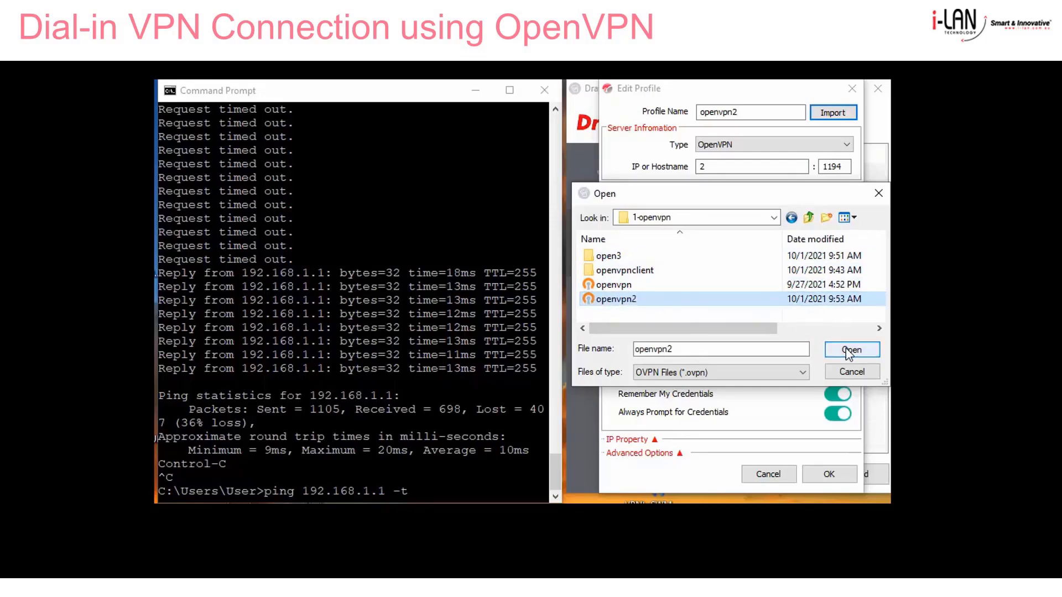
{"action": "left_click", "coordinate": [850, 353]}
Step: Review the imported server address, port, user name and password, then save the profile
{"action": "left_click_drag", "start_coordinate": [760, 166], "coordinate": [701, 168]}
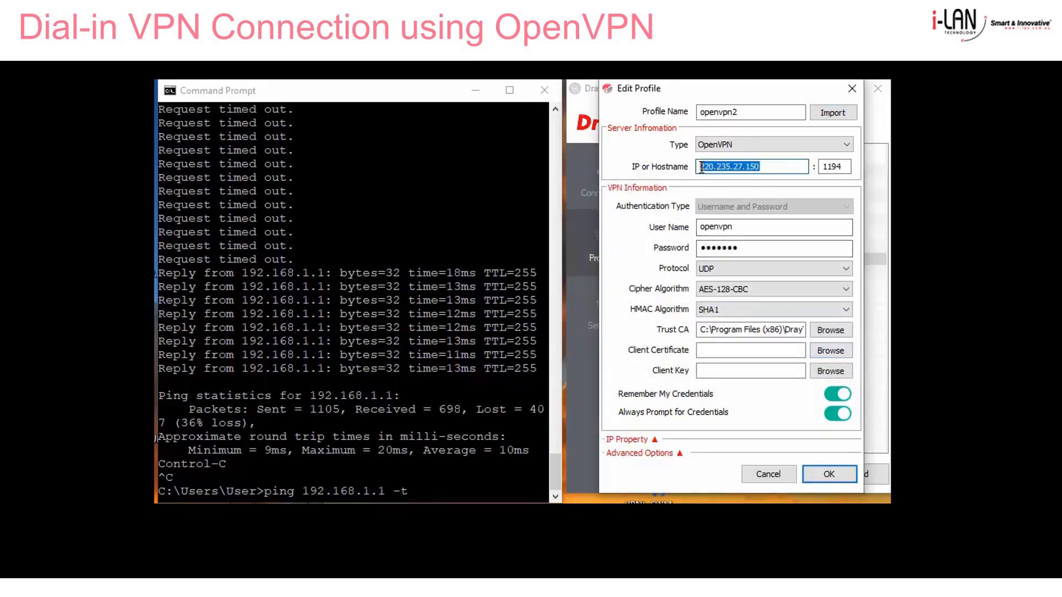
{"action": "left_click_drag", "start_coordinate": [842, 167], "coordinate": [826, 166]}
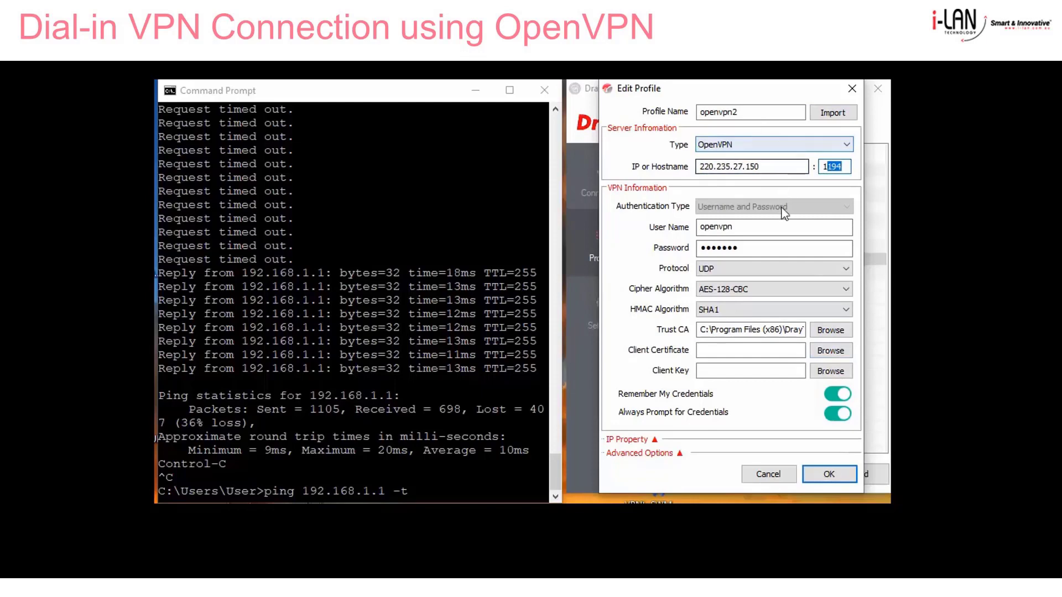
{"action": "left_click_drag", "start_coordinate": [735, 227], "coordinate": [701, 247]}
{"action": "left_click", "coordinate": [760, 247]}
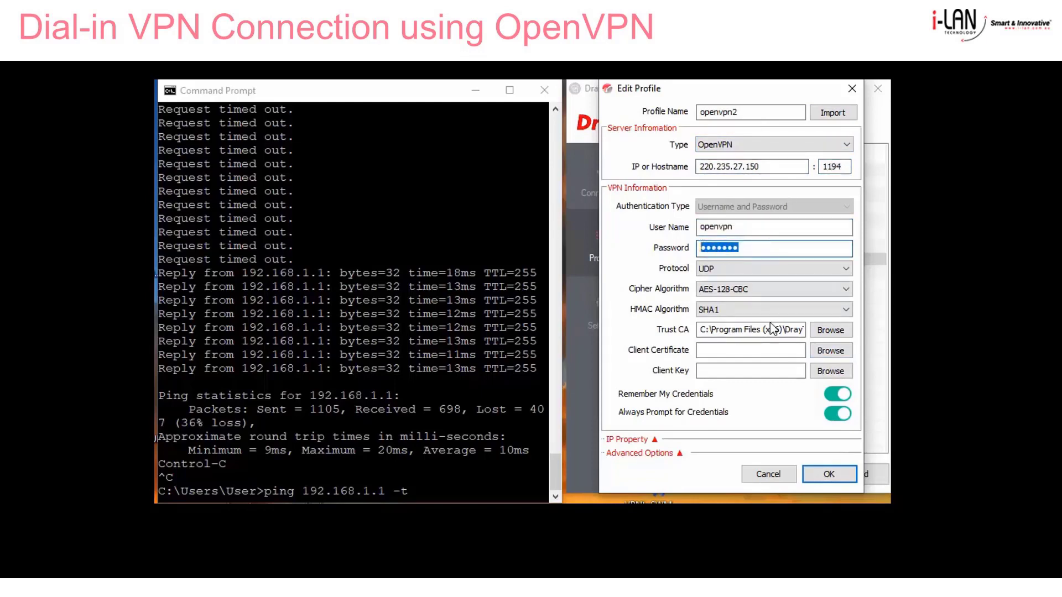
{"action": "left_click", "coordinate": [824, 474]}
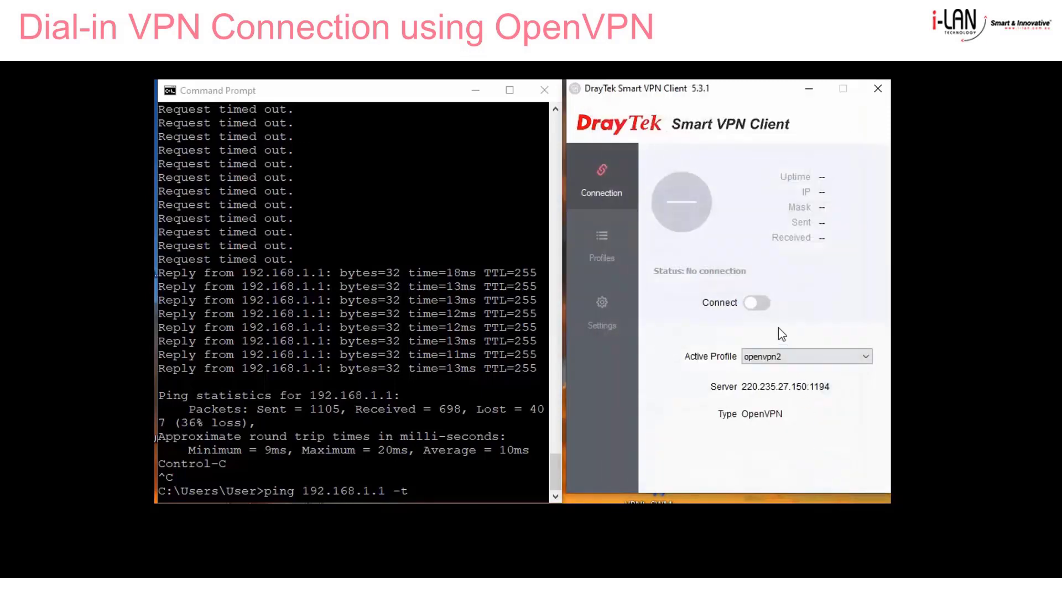
Step: Rerun the continuous ping 192.168.1.1 -t in Command Prompt
{"action": "left_click", "coordinate": [757, 303]}
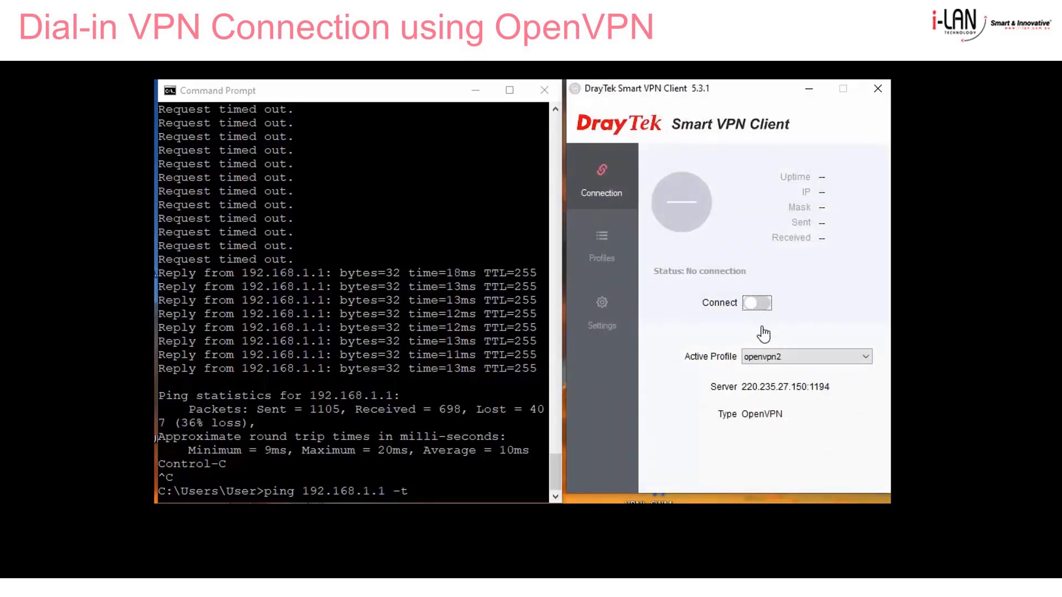
{"action": "left_click", "coordinate": [425, 498]}
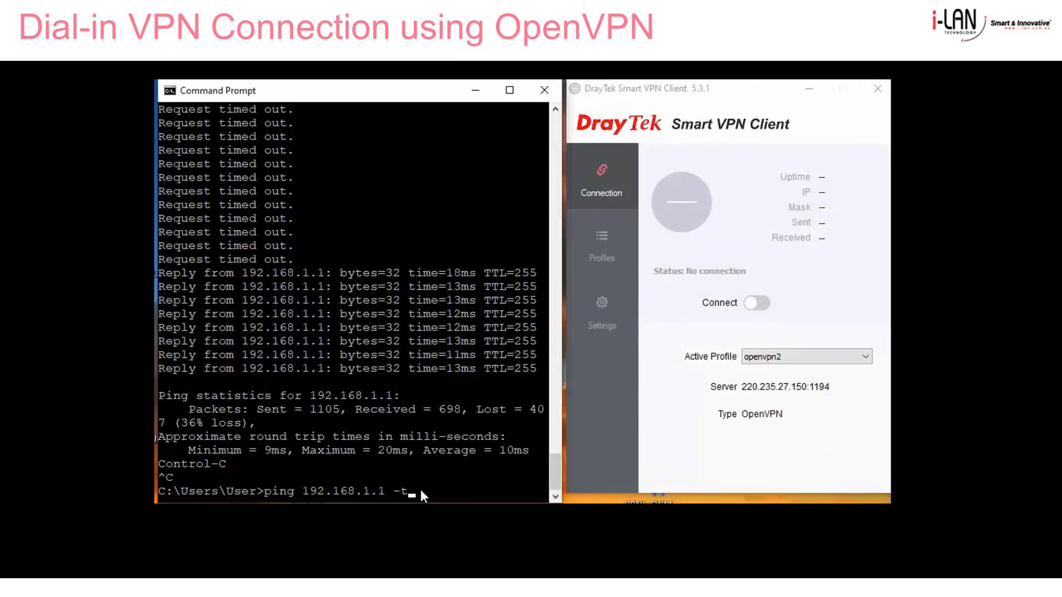
{"action": "key", "text": "Return"}
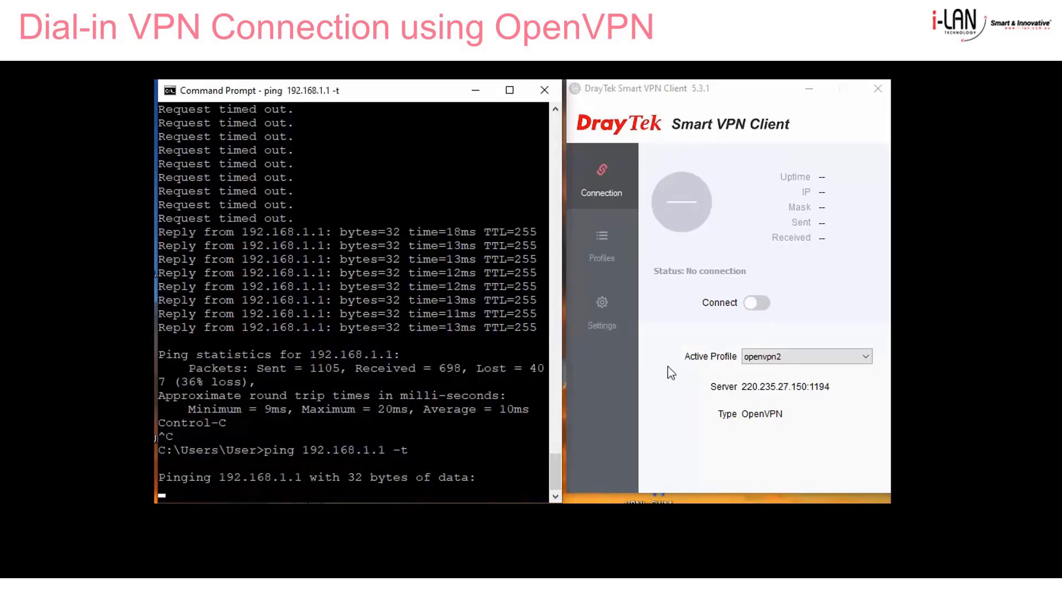
Step: Connect the openvpn2 profile in Smart VPN Client and confirm the Dial To VPN prompt
{"action": "left_click", "coordinate": [762, 308]}
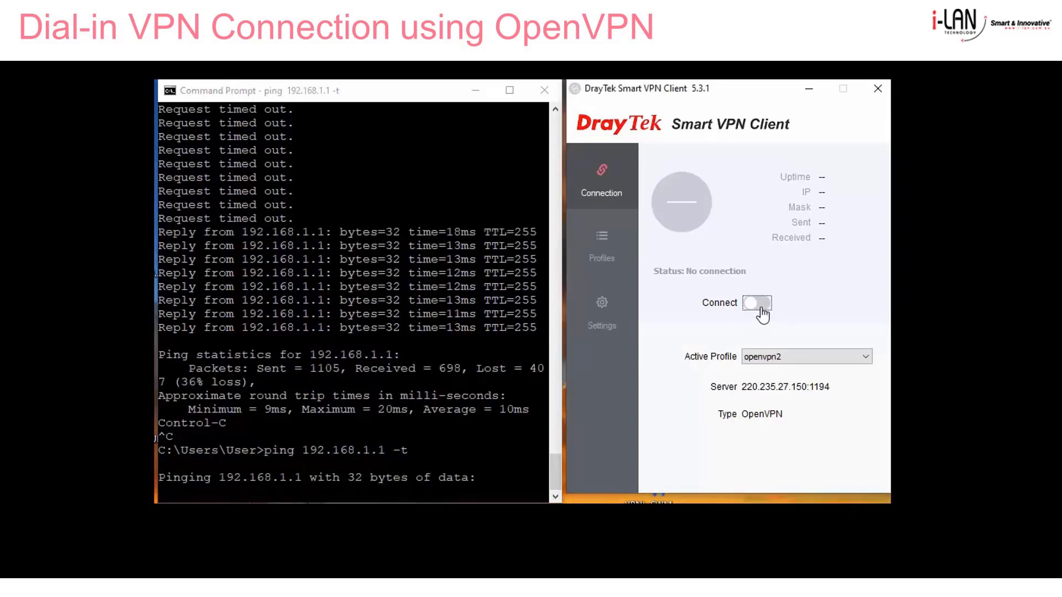
{"action": "left_click", "coordinate": [765, 313]}
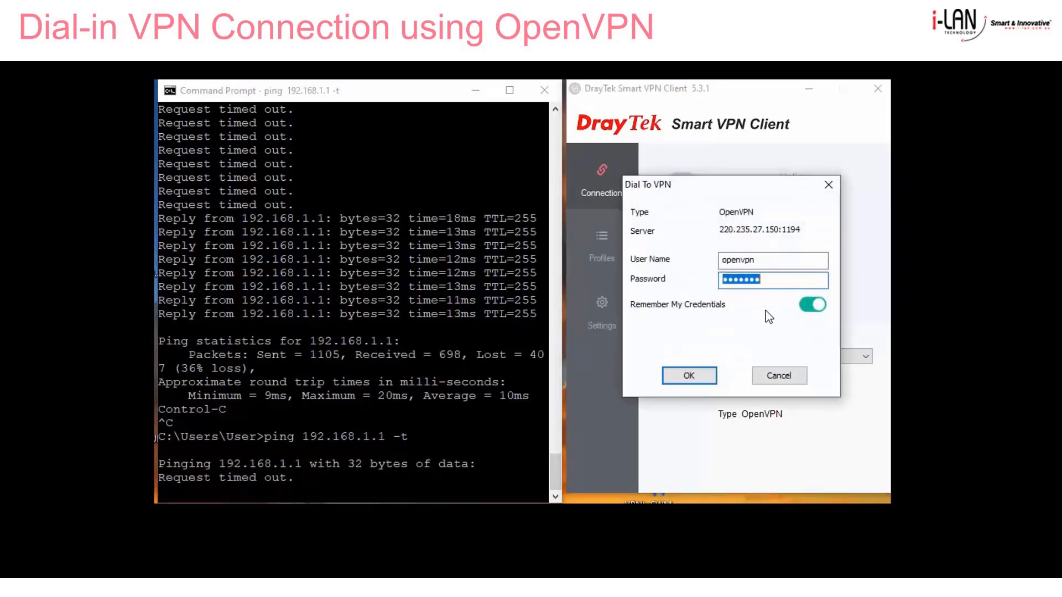
{"action": "left_click", "coordinate": [690, 375]}
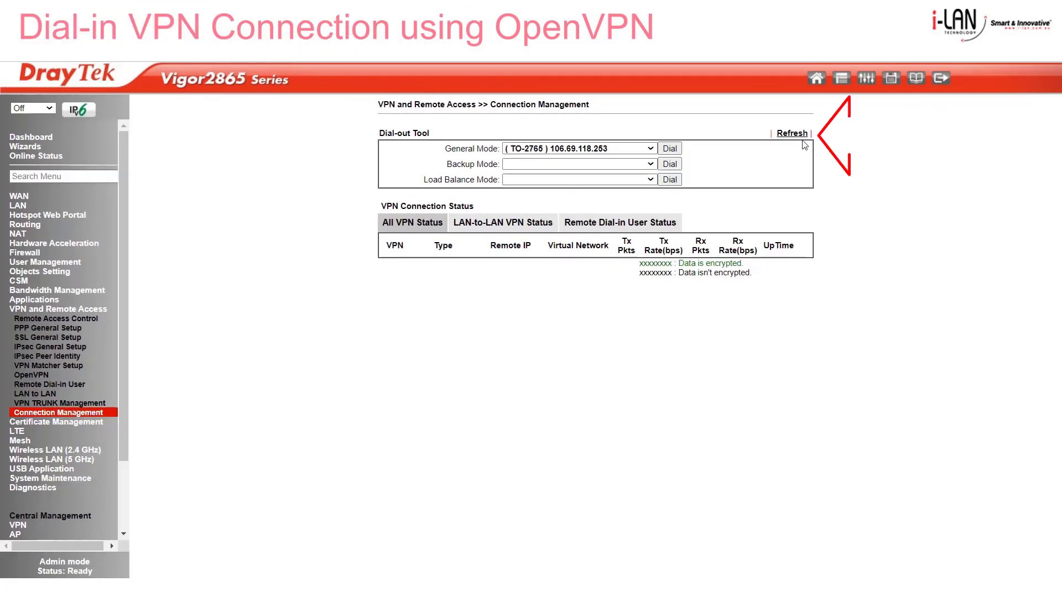
Step: Refresh VPN Connection Status and highlight the openvpn session's AES128-CBC-SHA1 encryption
{"action": "left_click", "coordinate": [792, 135]}
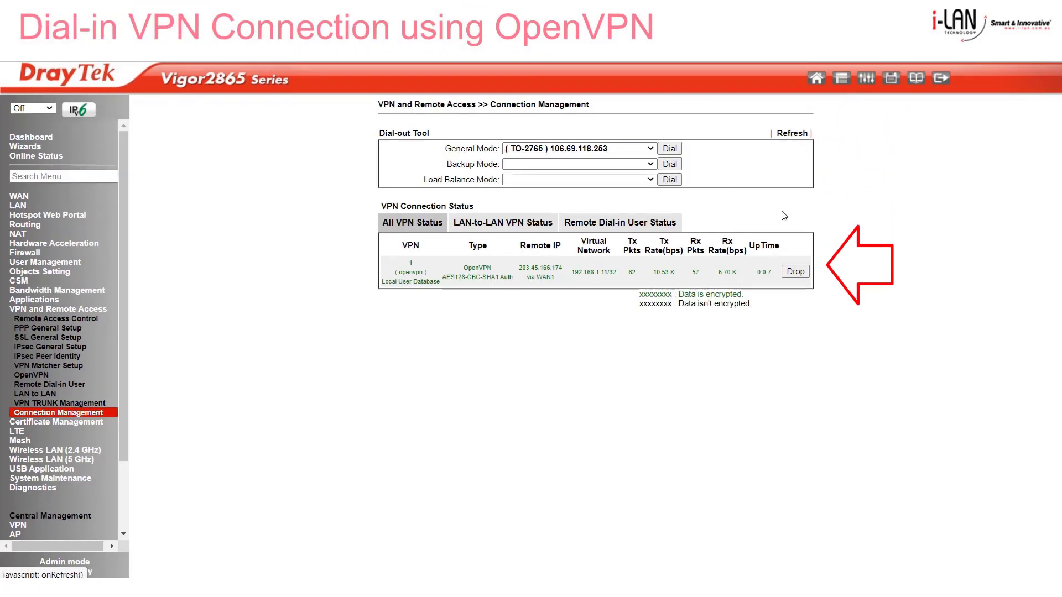
{"action": "left_click_drag", "start_coordinate": [496, 277], "coordinate": [449, 274]}
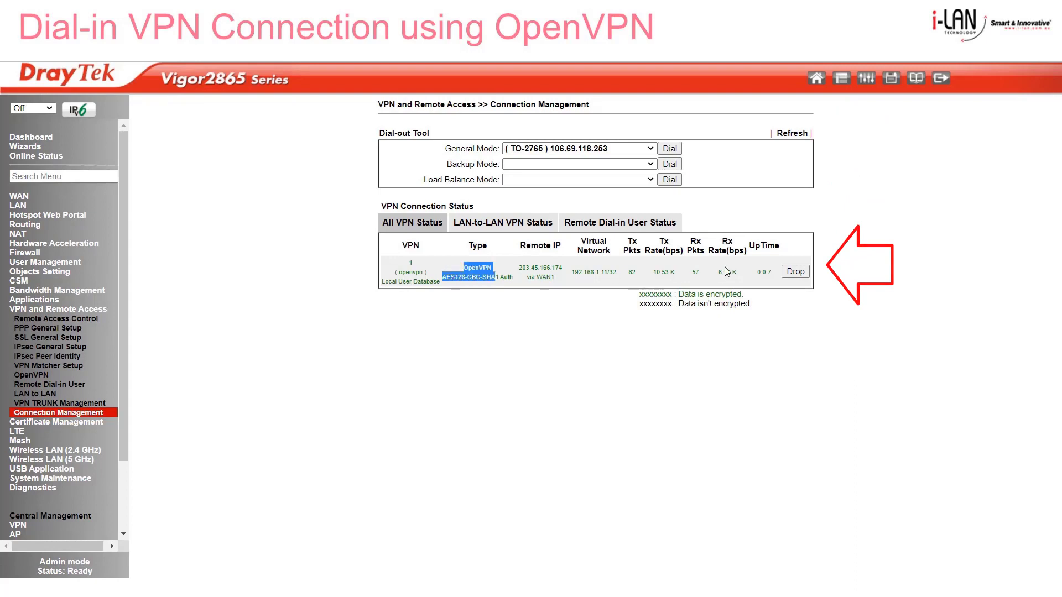